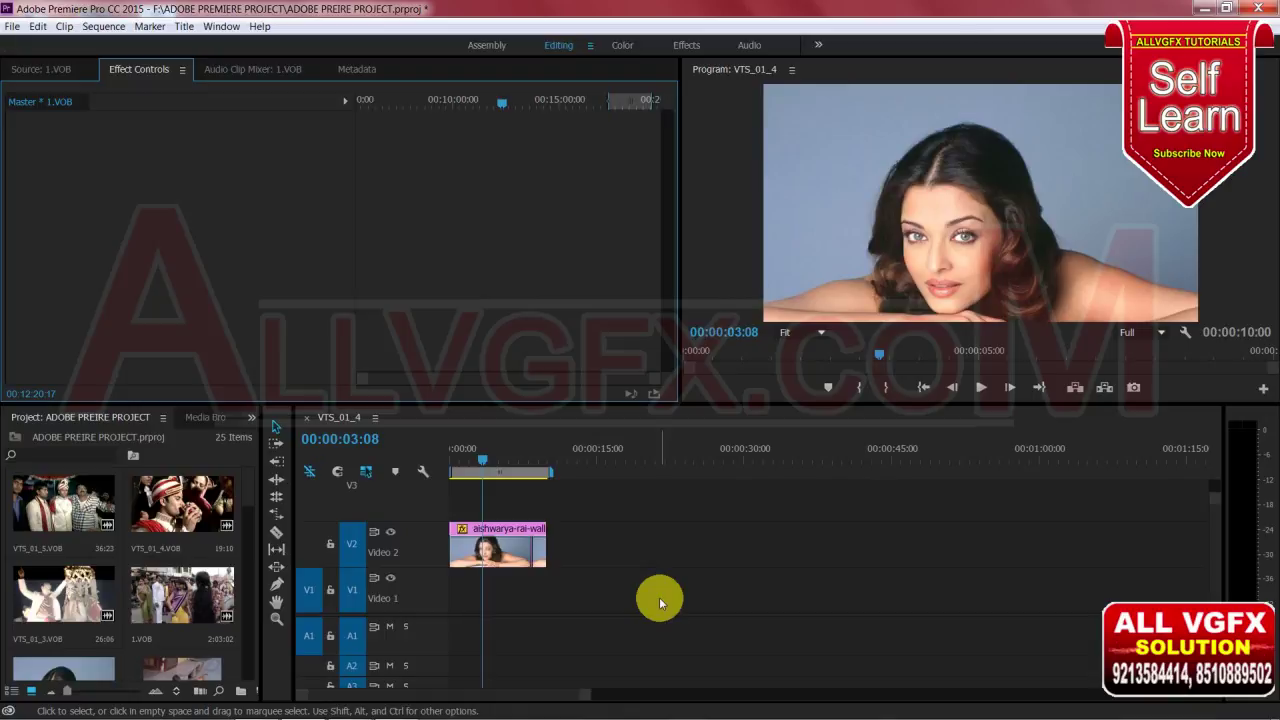
Step: Scrub the VTS_01_4 sequence to about 3 seconds and select the wallpaper still on Video 2
click(529, 492)
drag(465, 463, 492, 466)
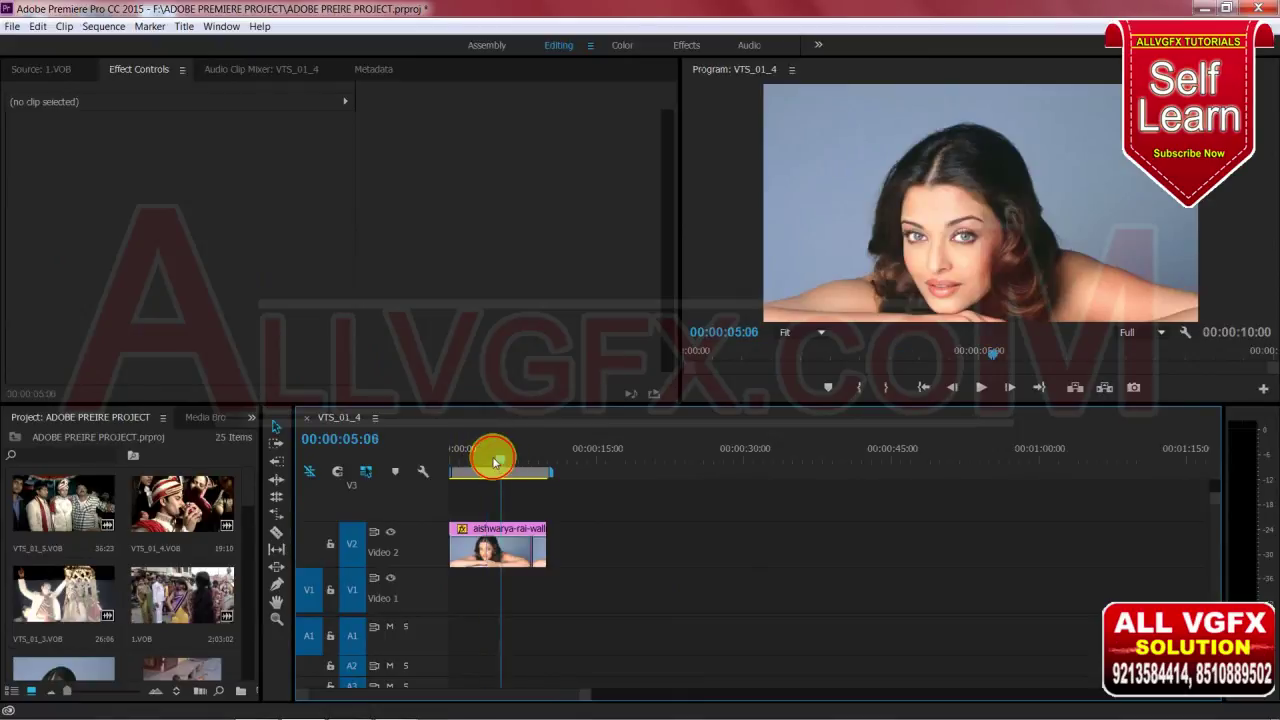
drag(495, 462, 484, 463)
click(488, 540)
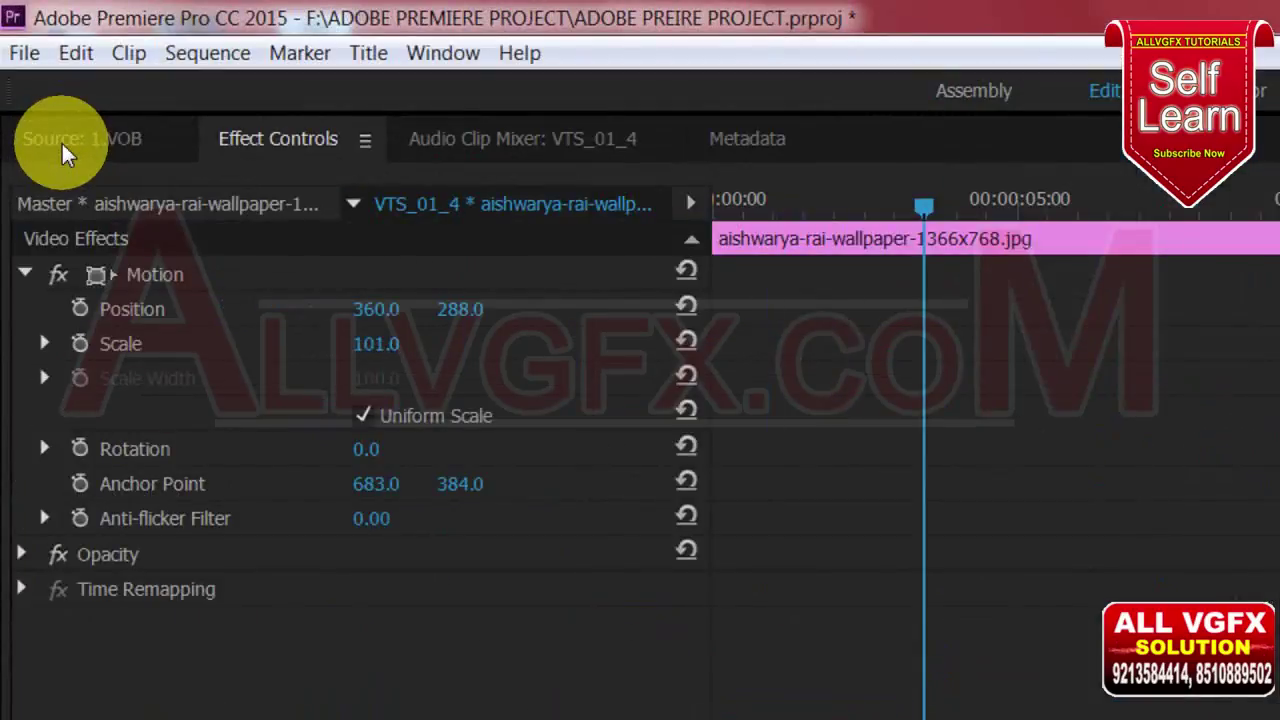
click(31, 74)
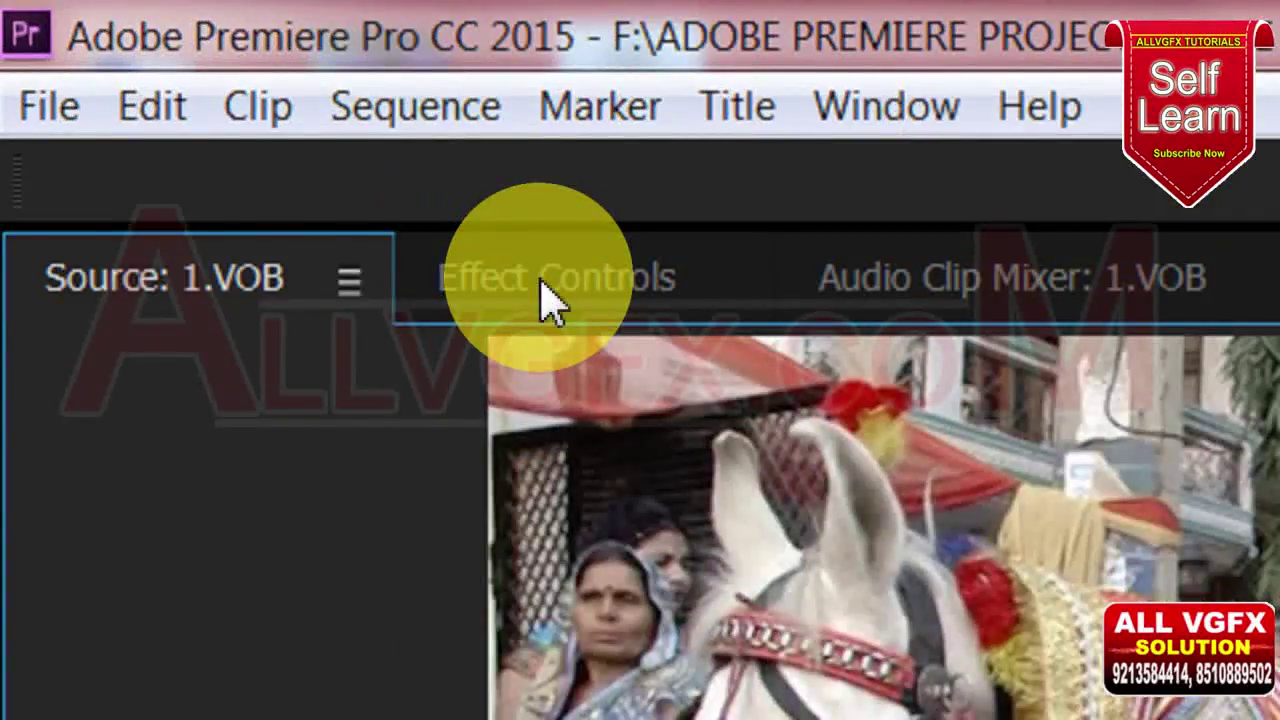
click(545, 299)
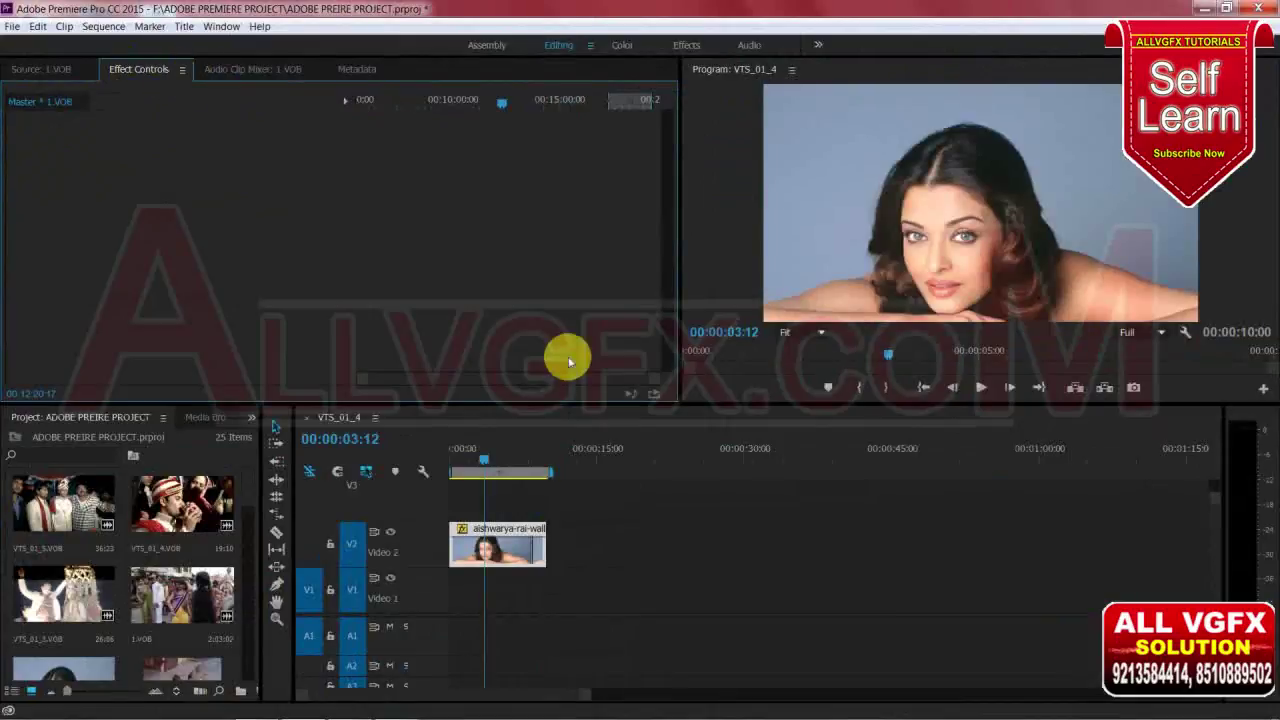
click(493, 550)
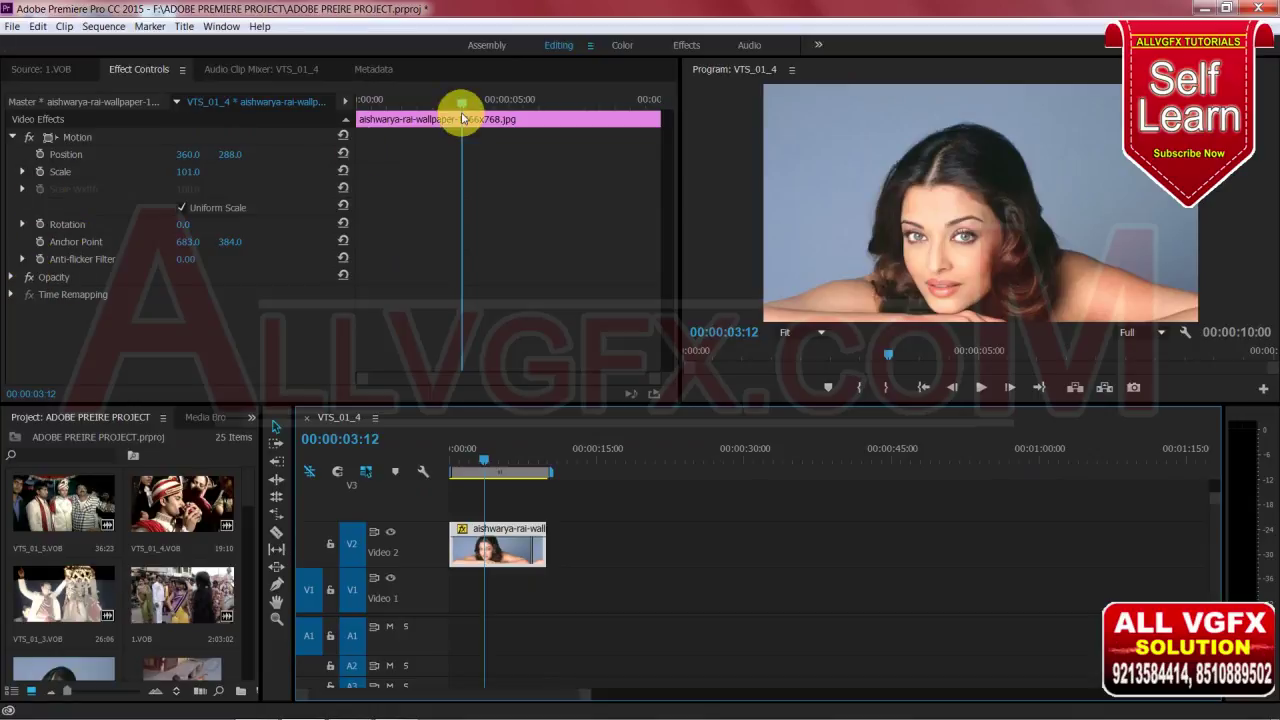
Step: Add a Scale keyframe at 101.0 near 1.5 seconds, then a 160.0 keyframe near the clip start
mouse_move(430, 105)
mouse_down()
mouse_move(409, 104)
mouse_move(428, 121)
mouse_up()
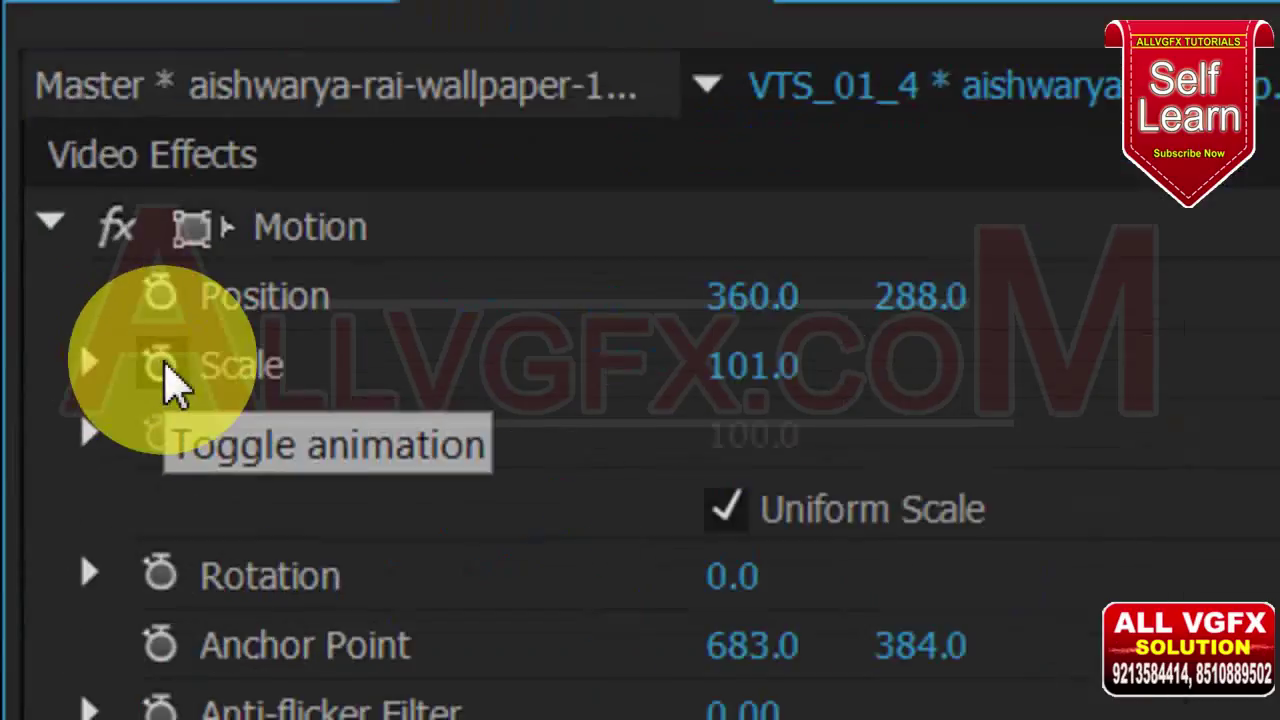
click(164, 368)
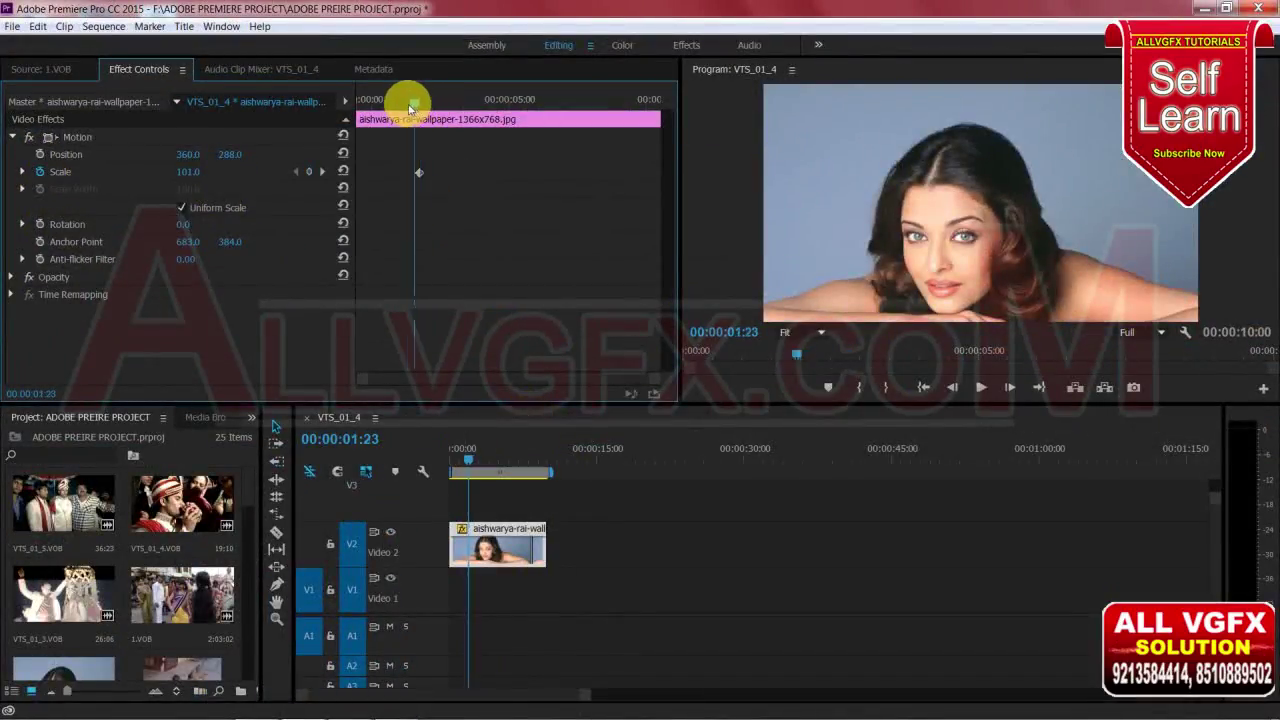
drag(412, 106, 388, 106)
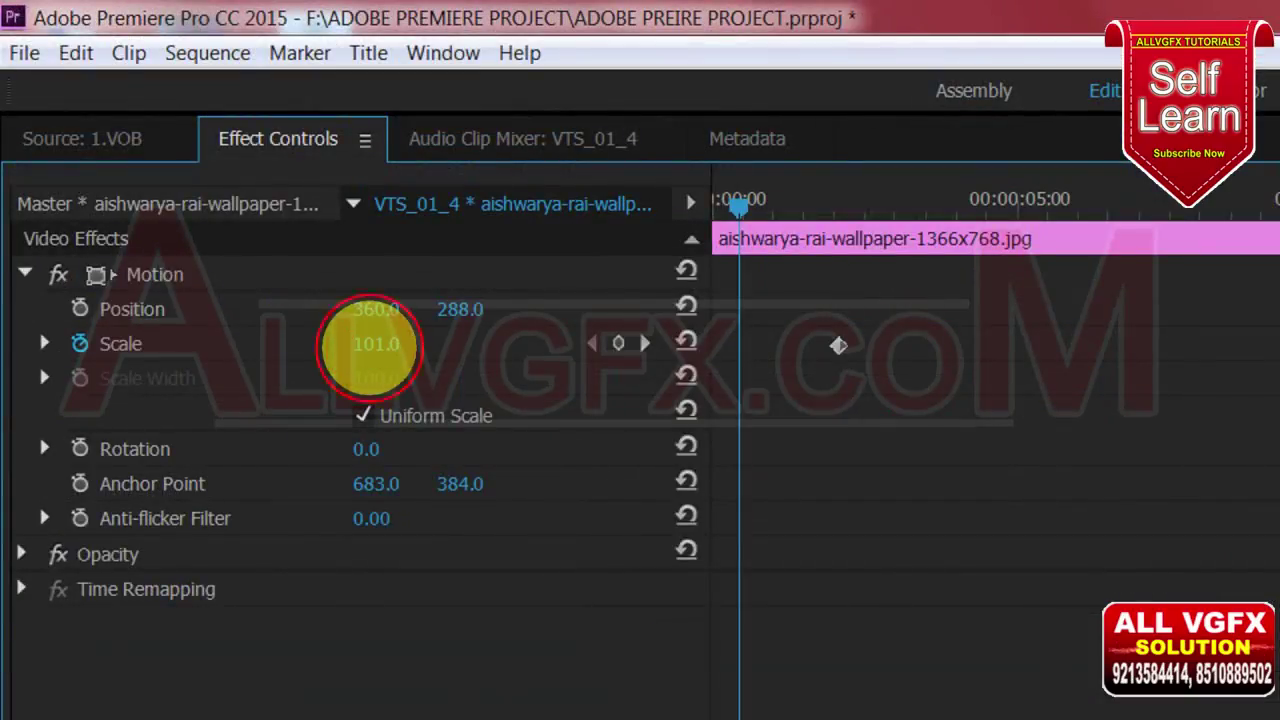
drag(370, 345, 457, 343)
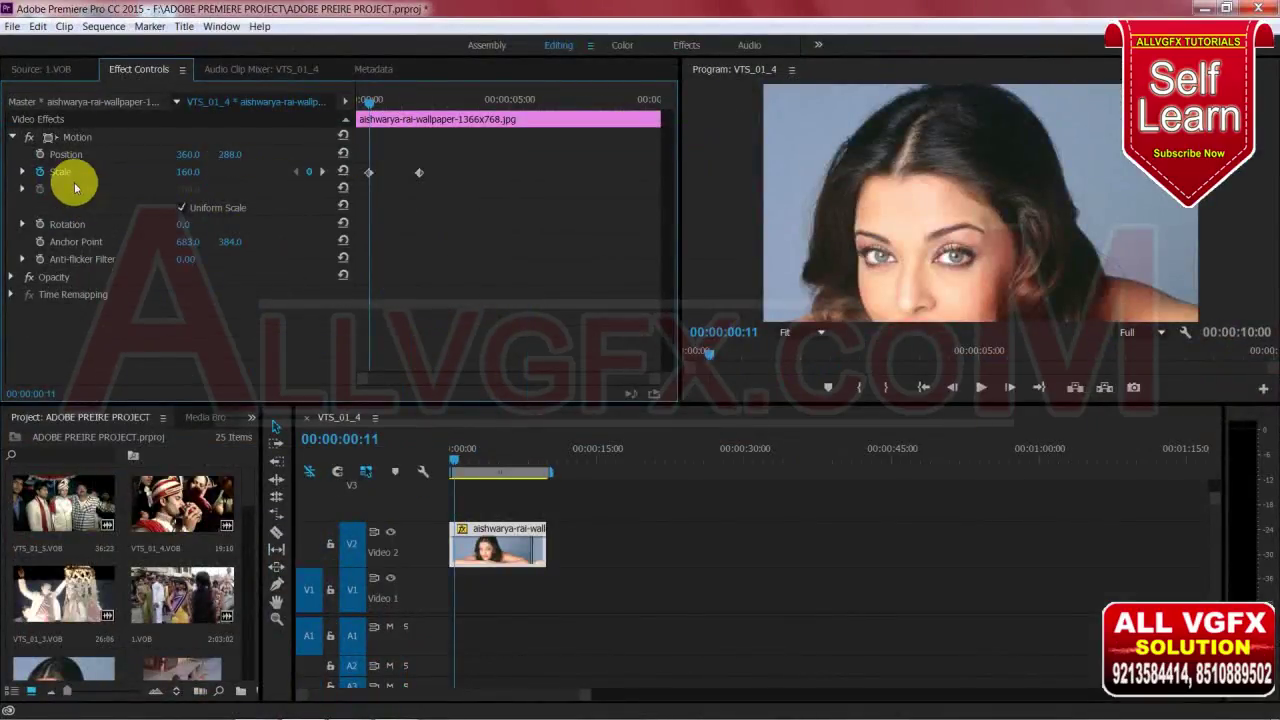
Step: Raise the opening Scale keyframe to 249.0 and move the 101.0 keyframe to about 8 seconds
drag(188, 173, 271, 171)
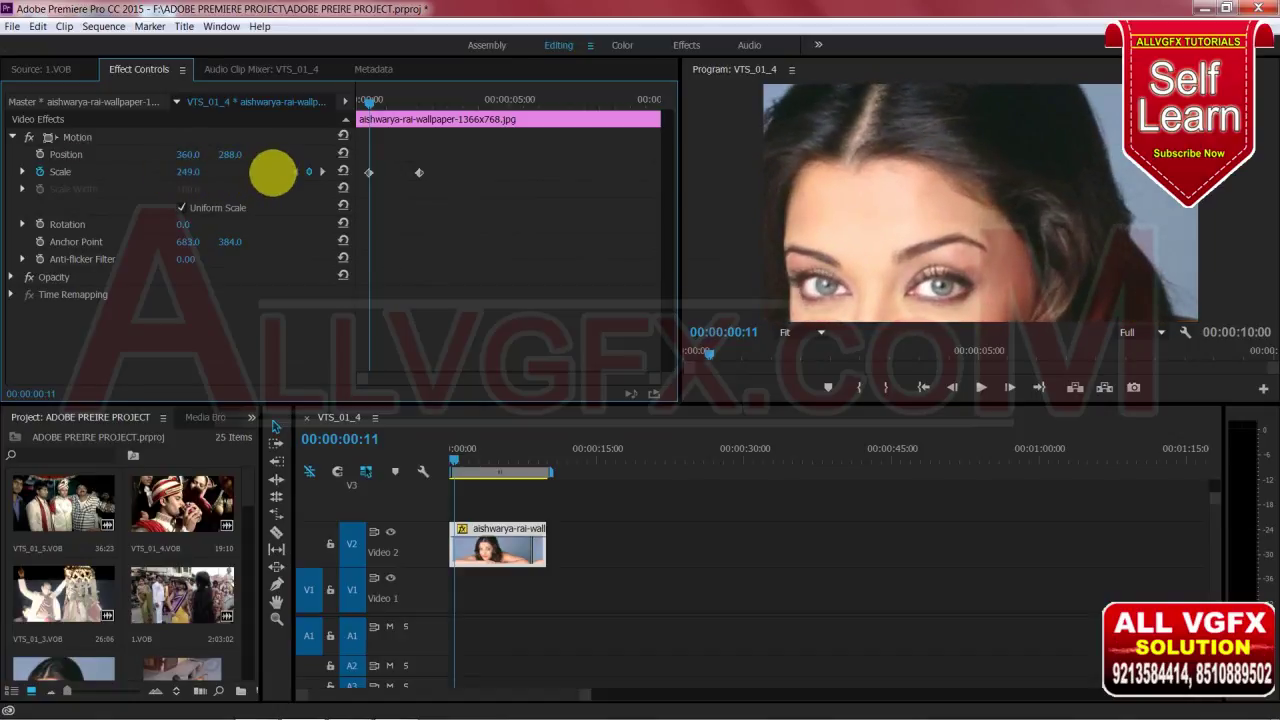
mouse_move(370, 105)
mouse_down()
mouse_move(423, 108)
mouse_move(370, 111)
mouse_up()
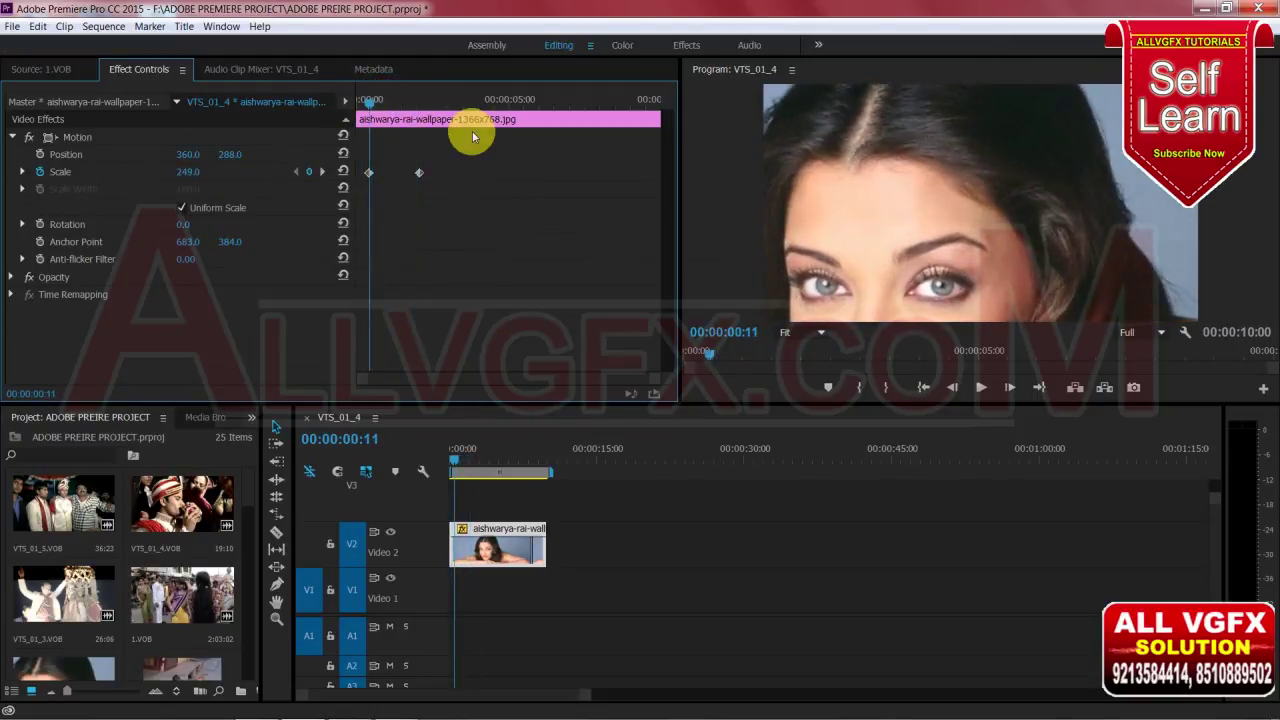
drag(420, 175, 456, 176)
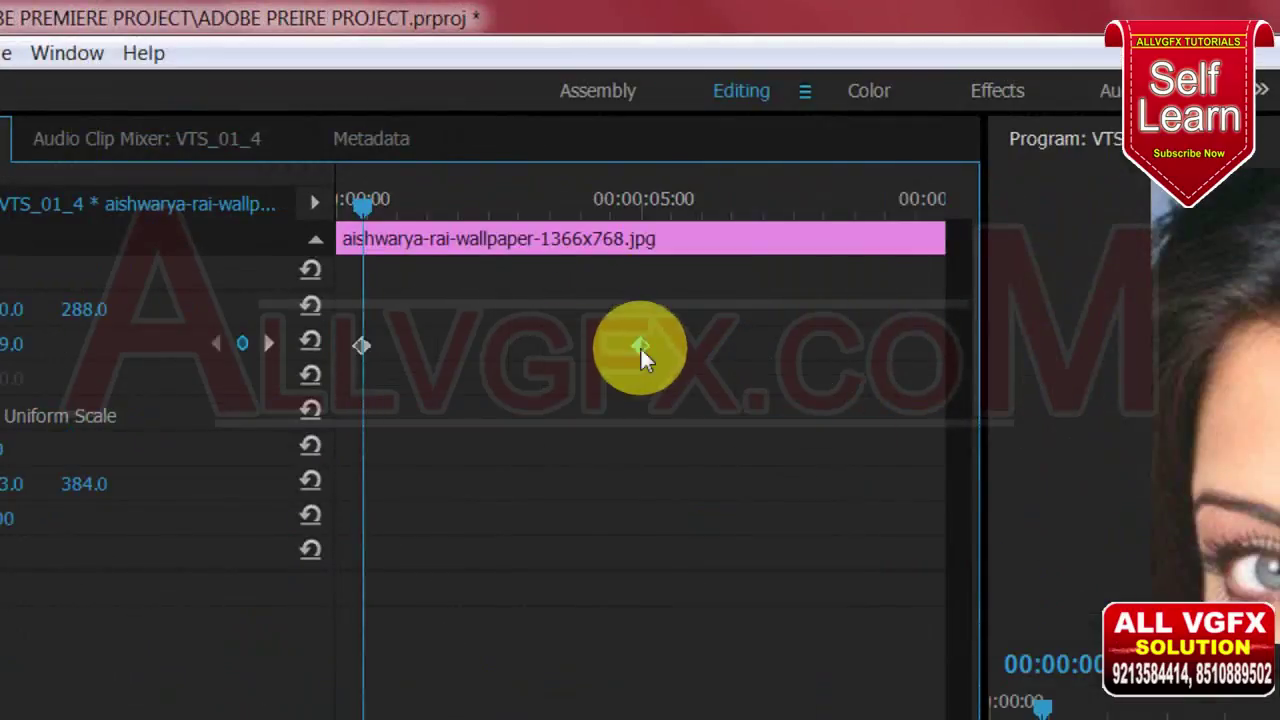
drag(508, 175, 533, 175)
mouse_move(694, 355)
mouse_down()
mouse_move(840, 380)
mouse_move(826, 375)
mouse_up()
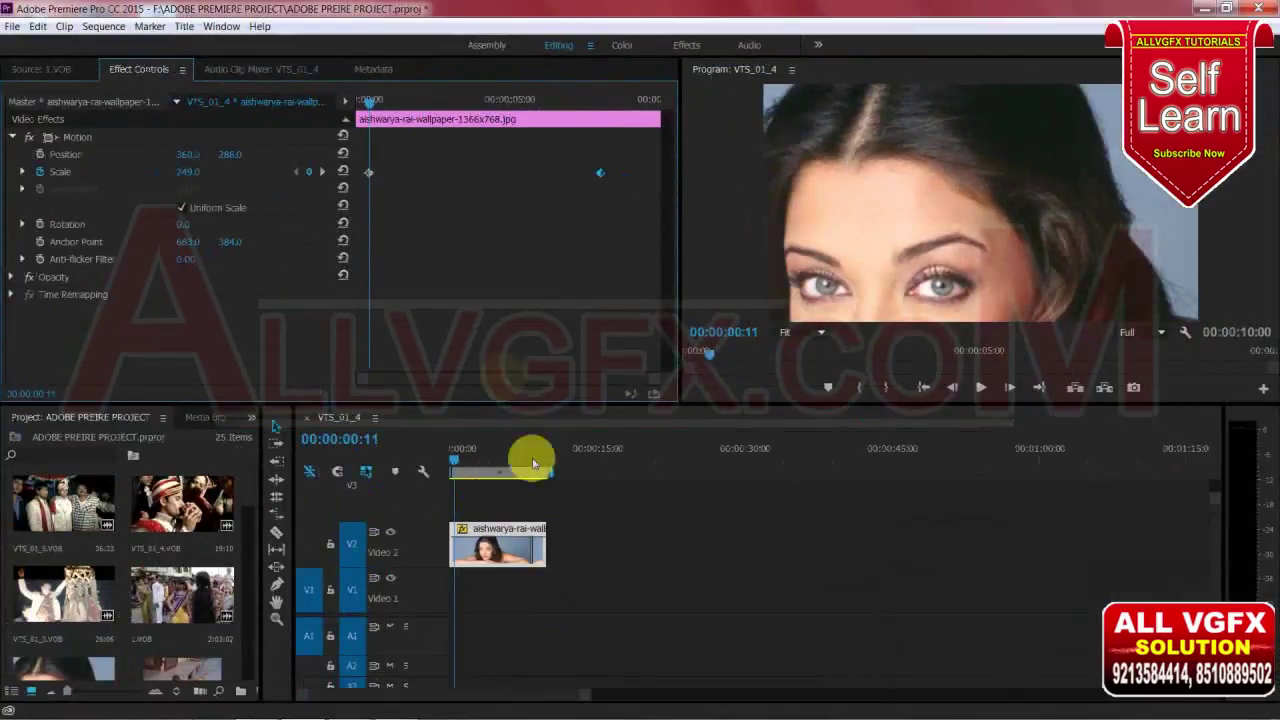
mouse_move(451, 449)
mouse_down()
mouse_move(541, 455)
mouse_move(454, 456)
mouse_up()
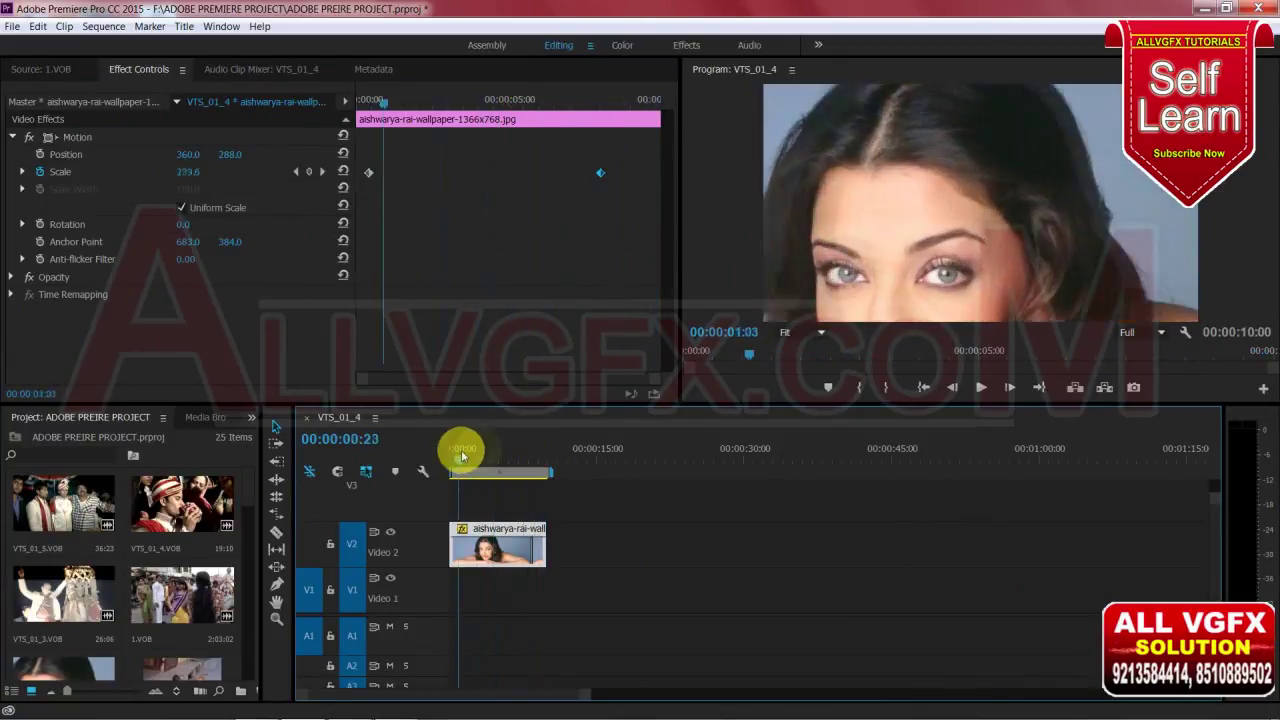
key(space)
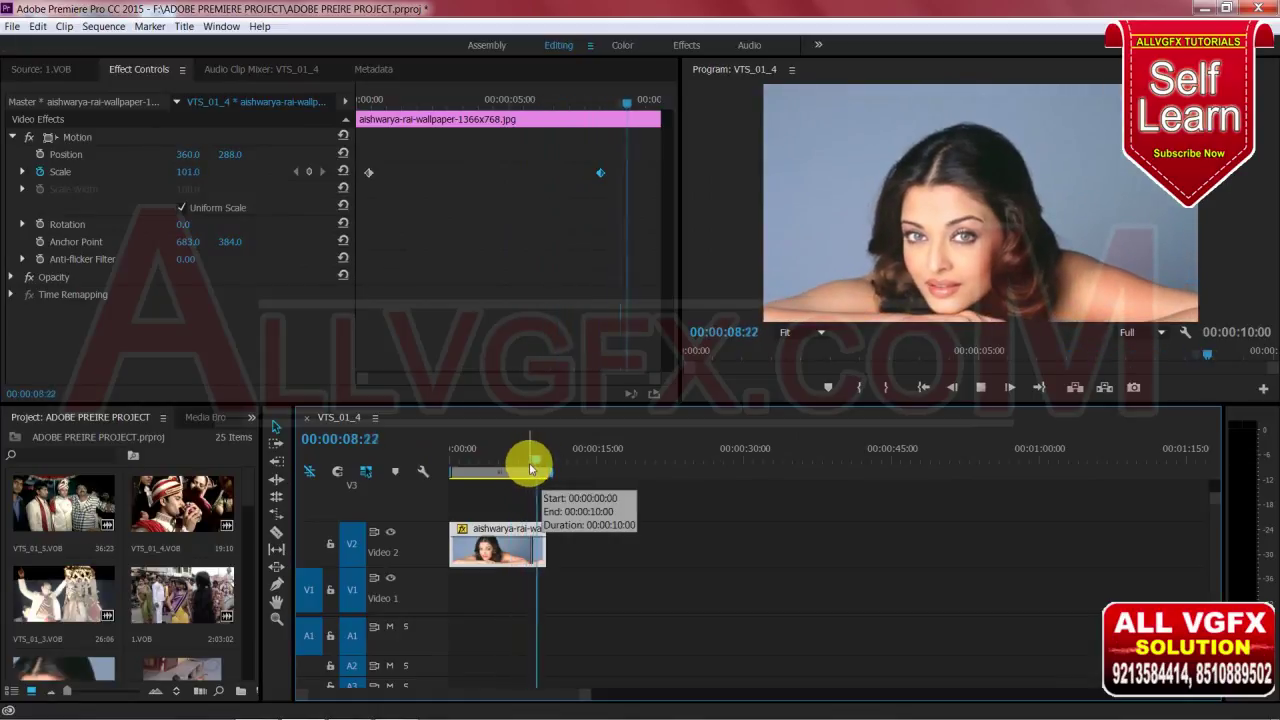
drag(455, 464, 451, 466)
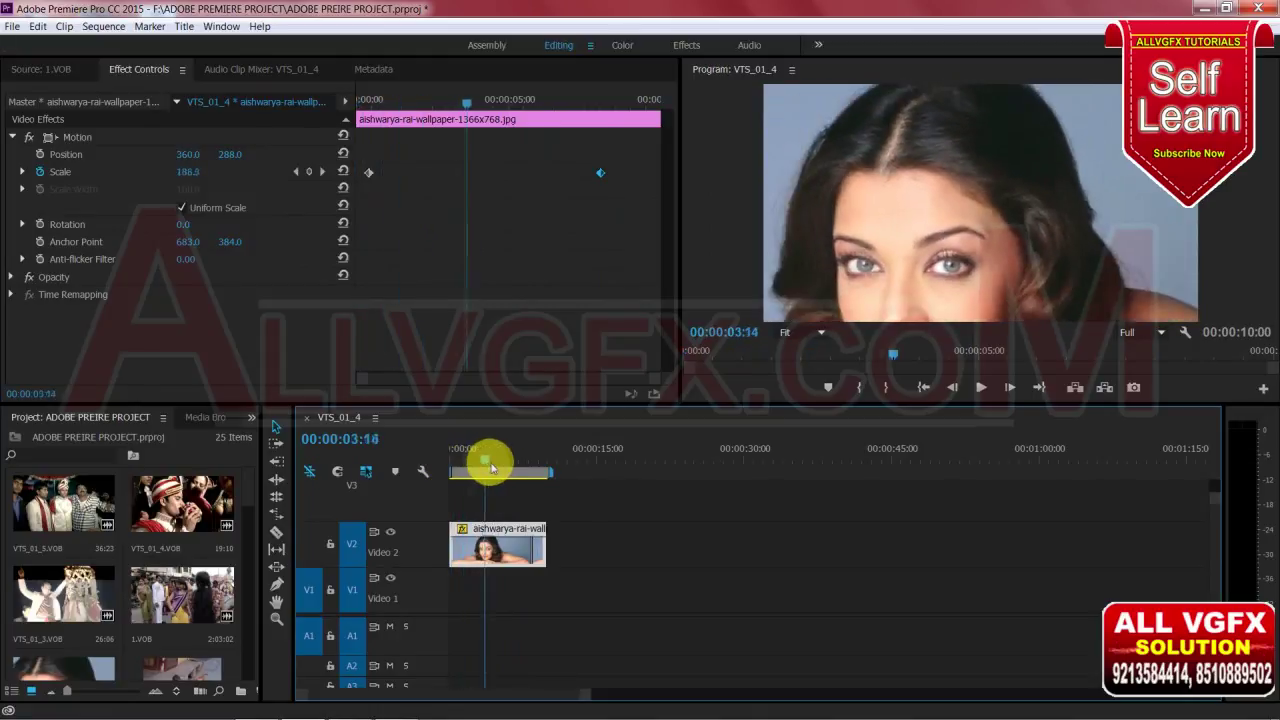
drag(451, 466, 492, 462)
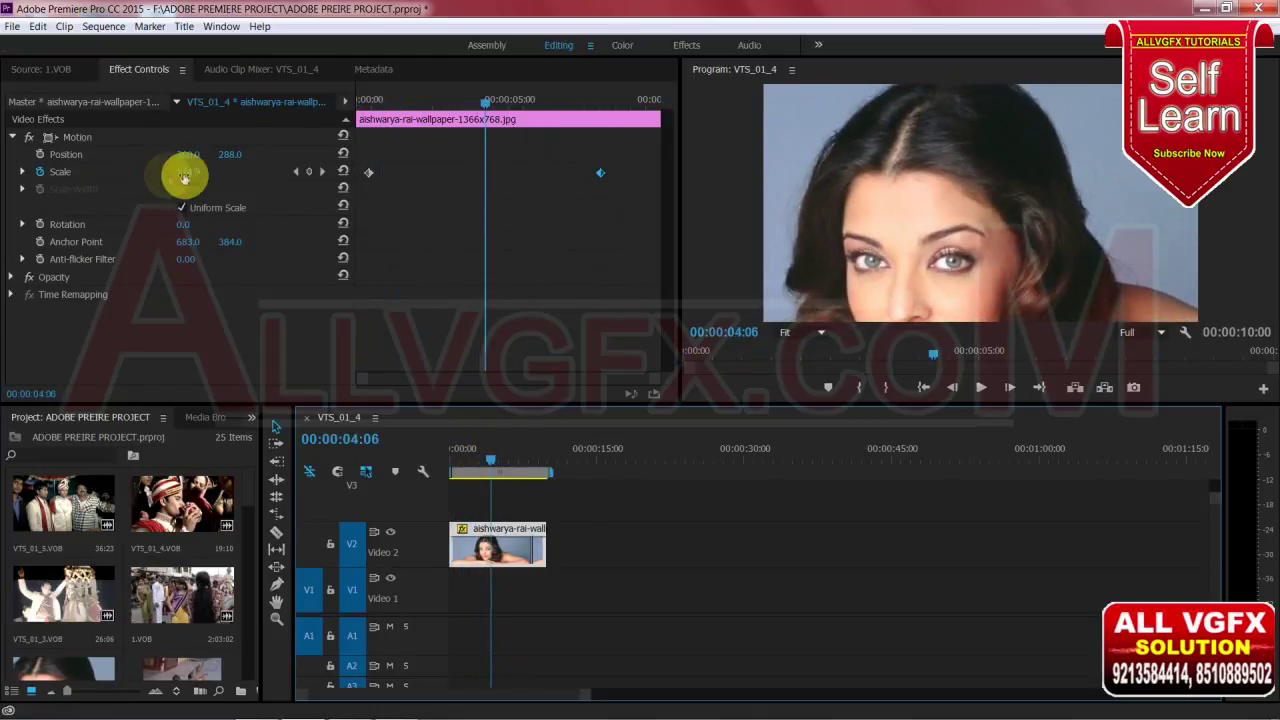
Step: Add two lower-Scale keyframes around 3 and 4 seconds, then return to the sequence start
click(187, 175)
drag(185, 175, 211, 174)
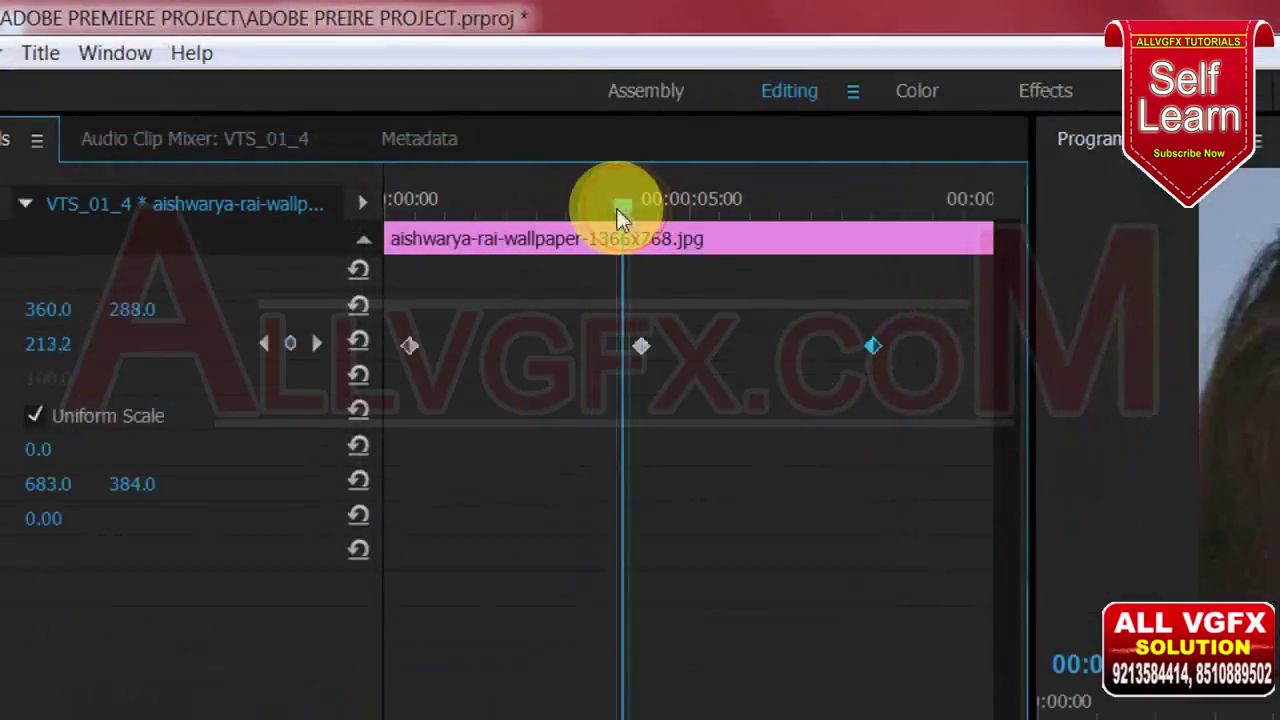
drag(498, 105, 455, 107)
drag(48, 343, 40, 345)
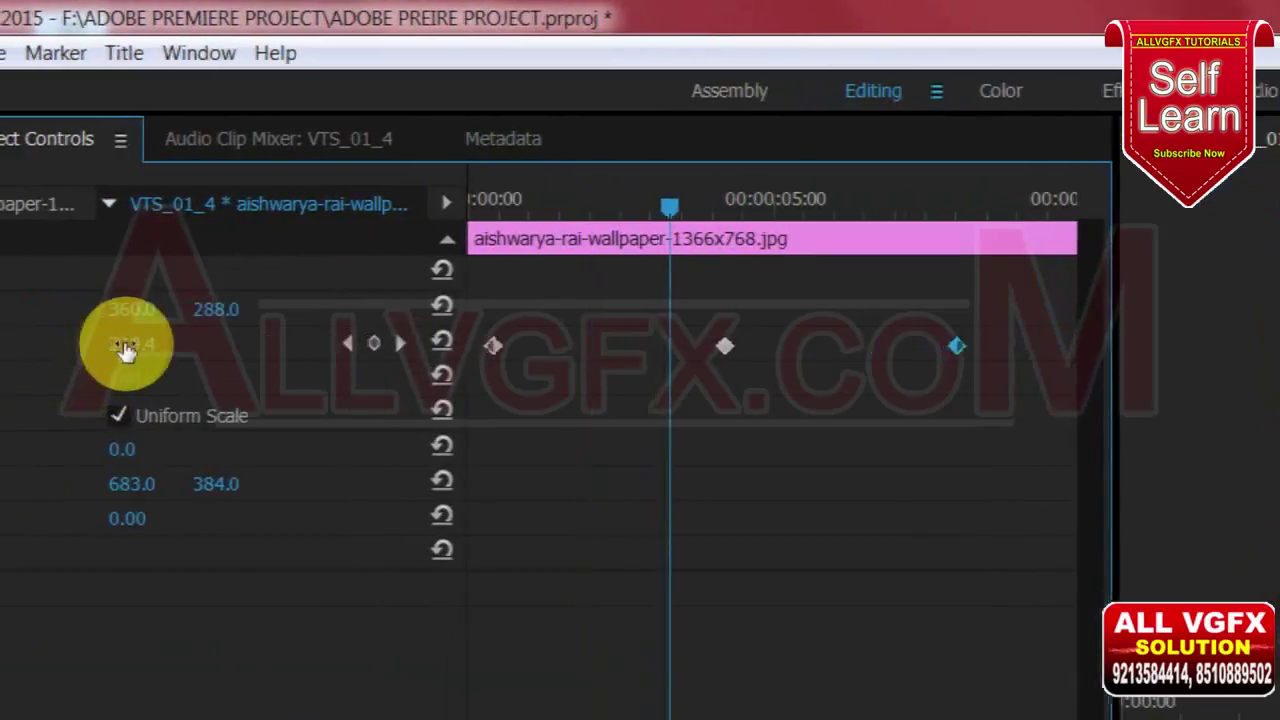
drag(120, 345, 250, 345)
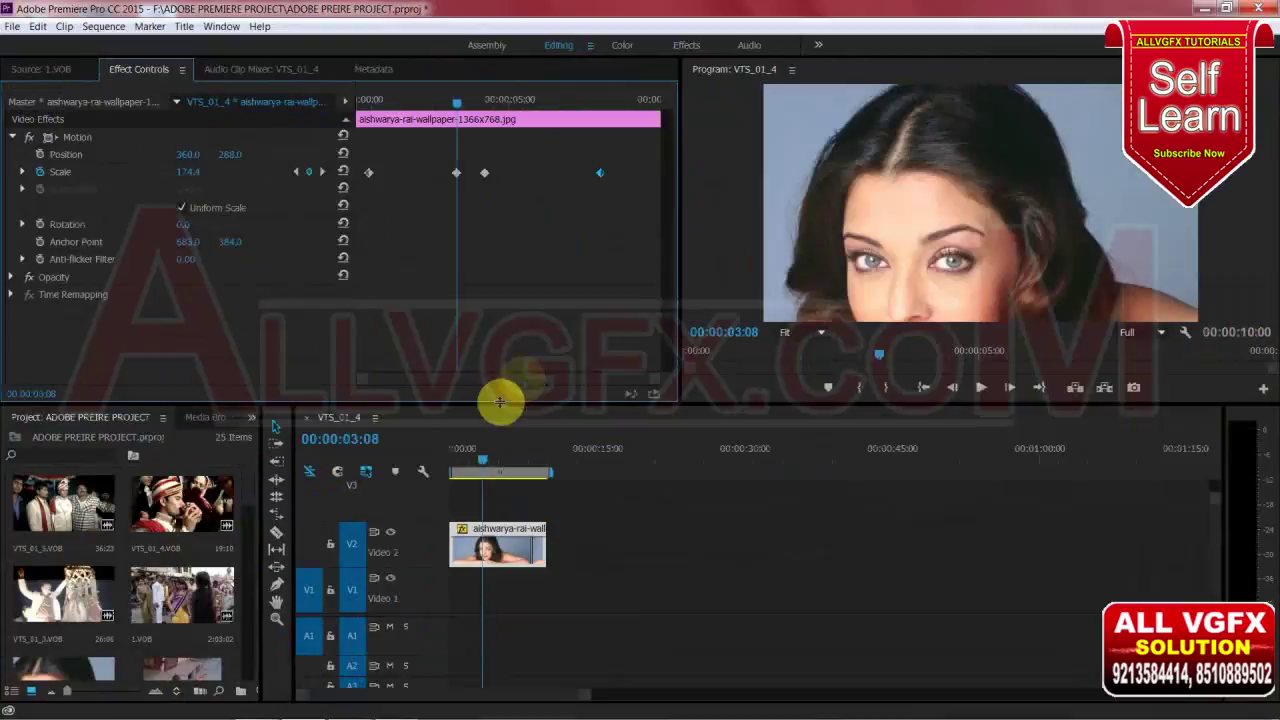
click(450, 450)
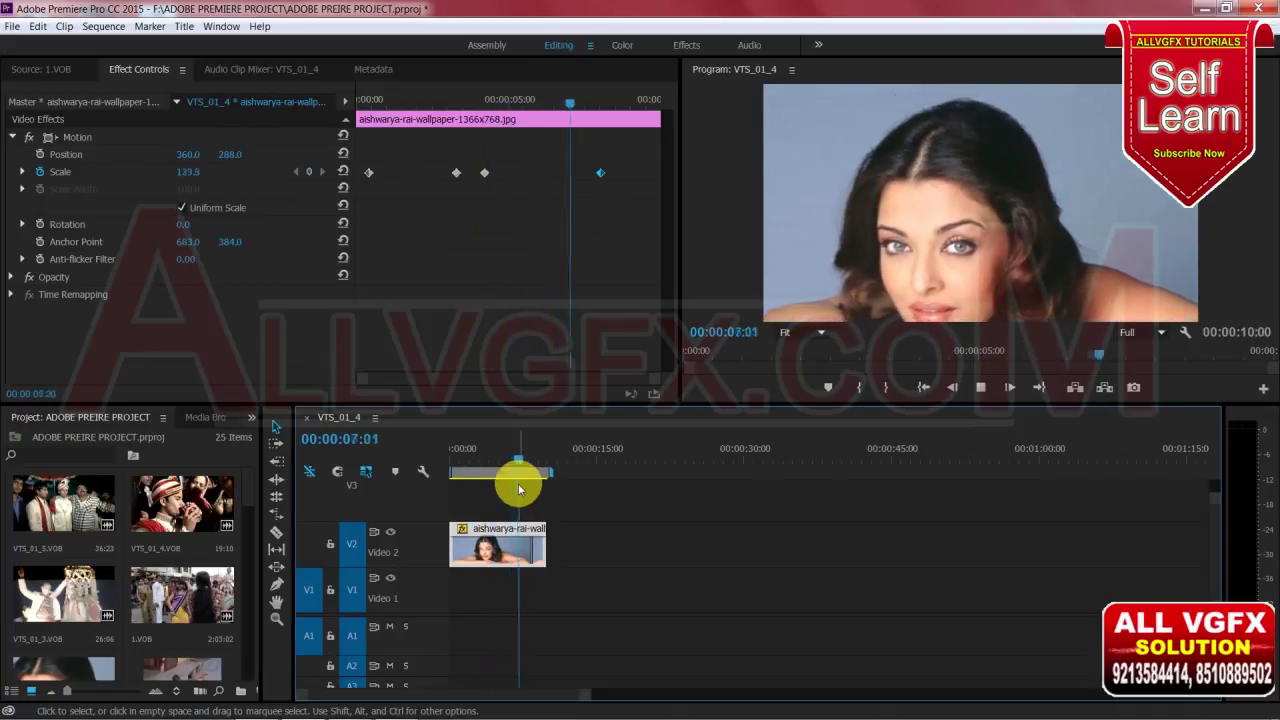
Step: Stop playback and delete the two middle Scale keyframes at about 3 and 4 seconds
key(space)
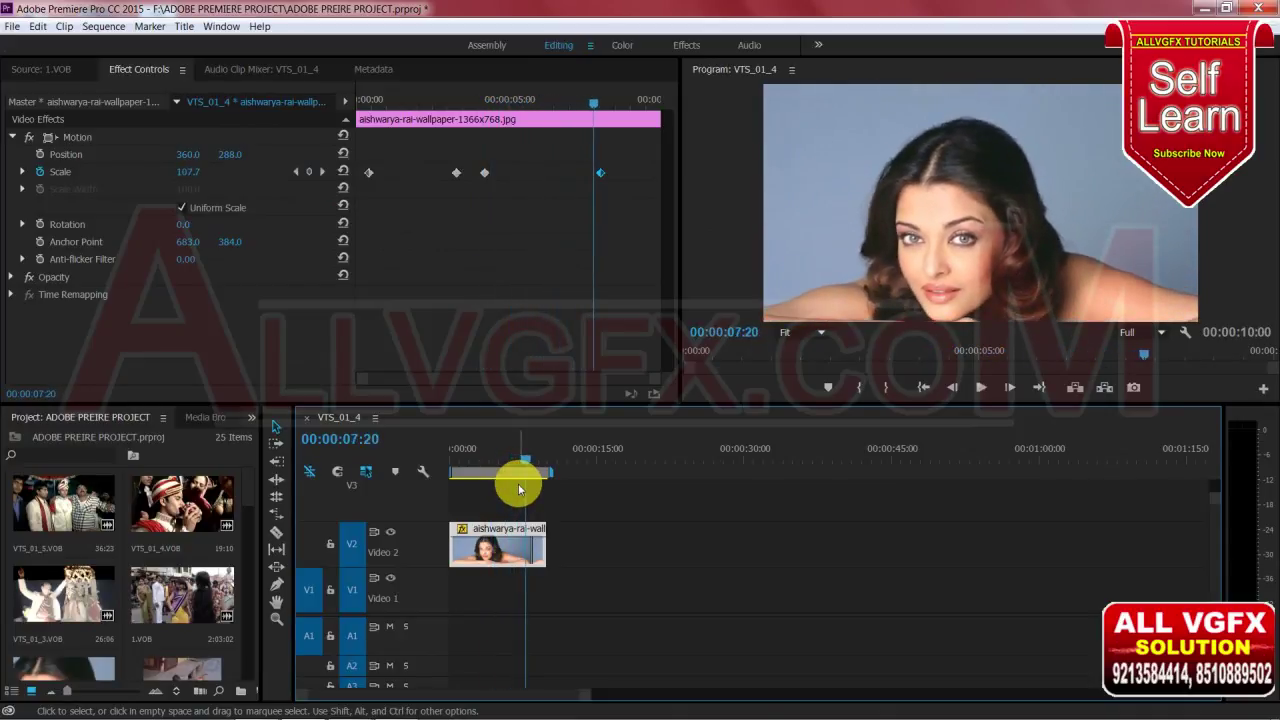
mouse_move(525, 459)
mouse_down()
mouse_move(538, 463)
mouse_move(462, 460)
mouse_up()
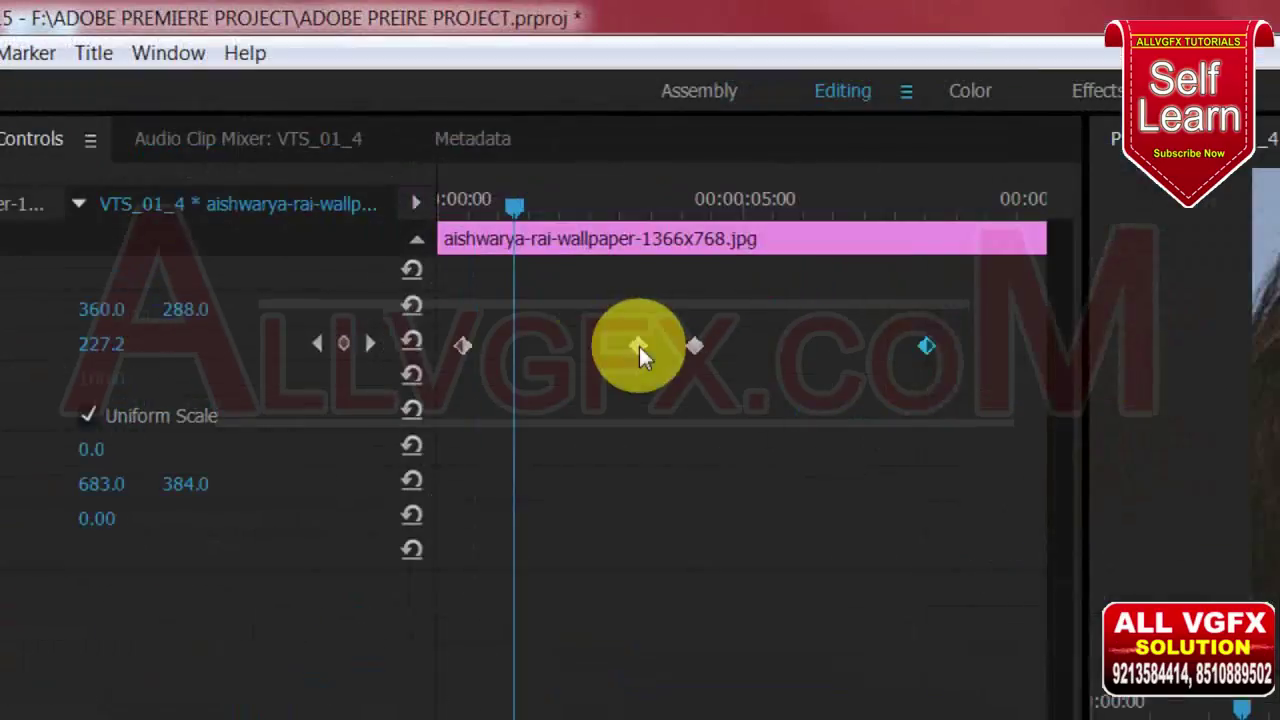
drag(612, 323, 733, 387)
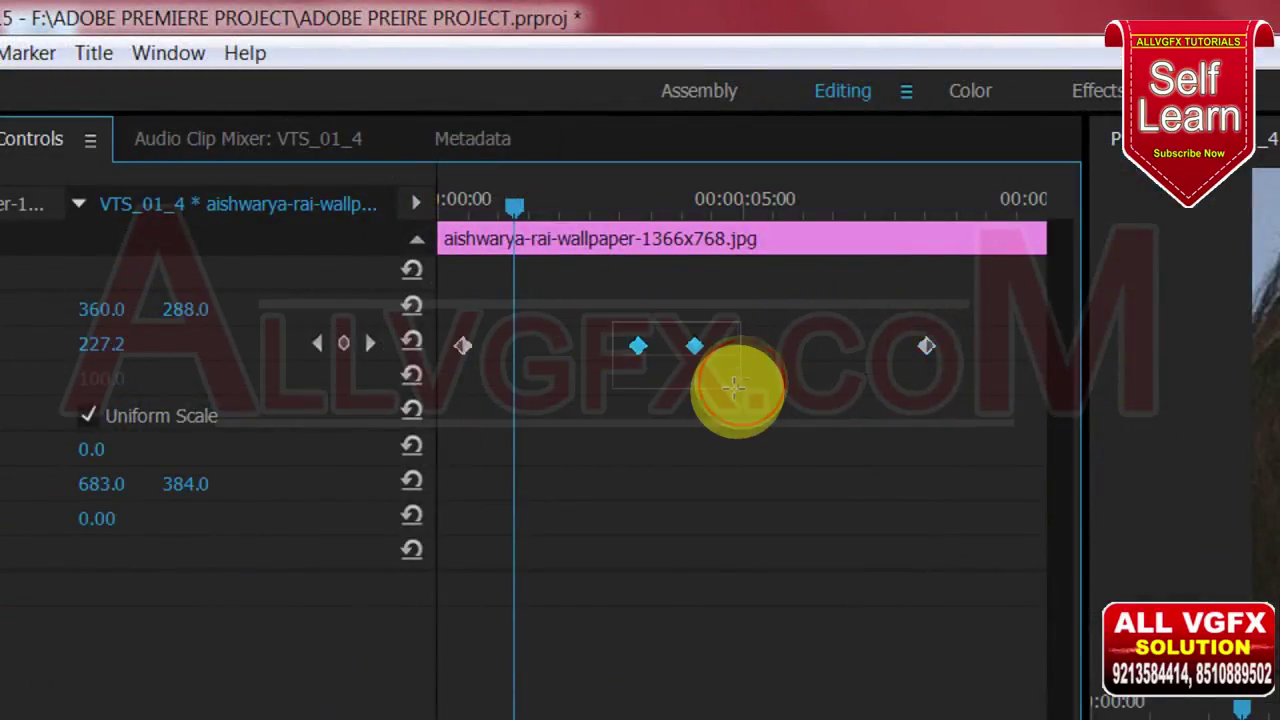
key(Delete)
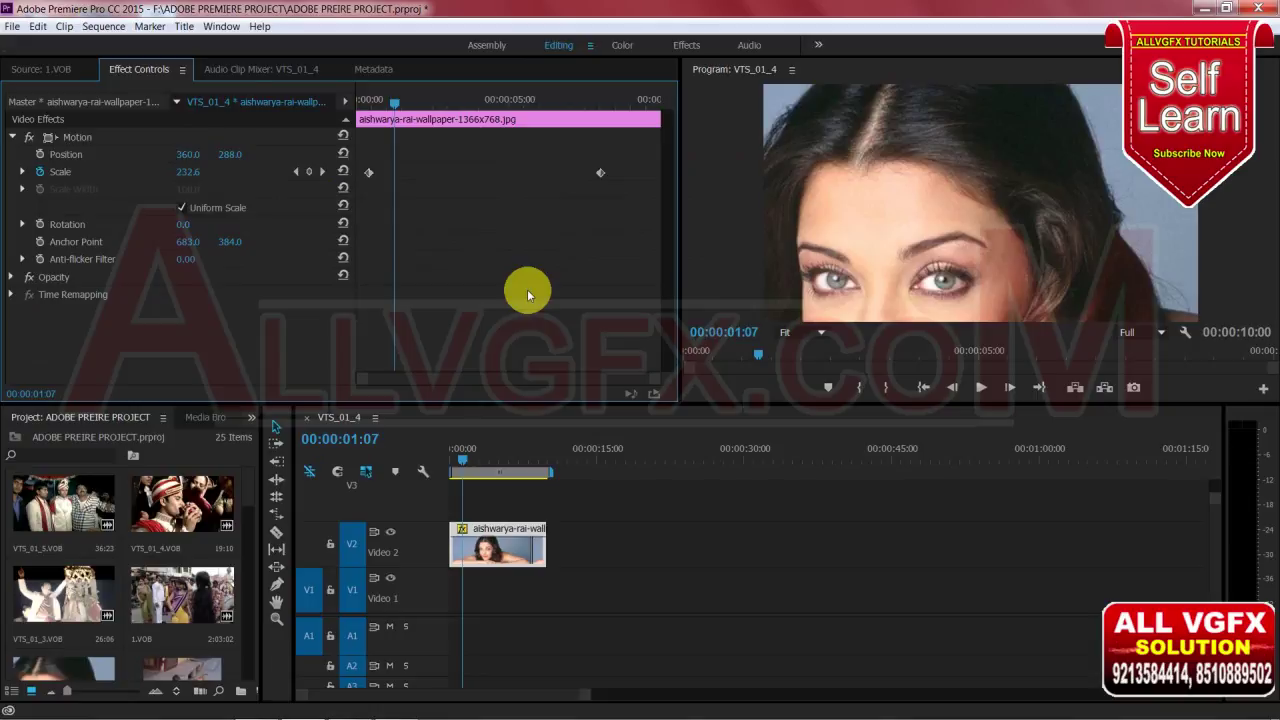
click(453, 462)
drag(453, 462, 533, 464)
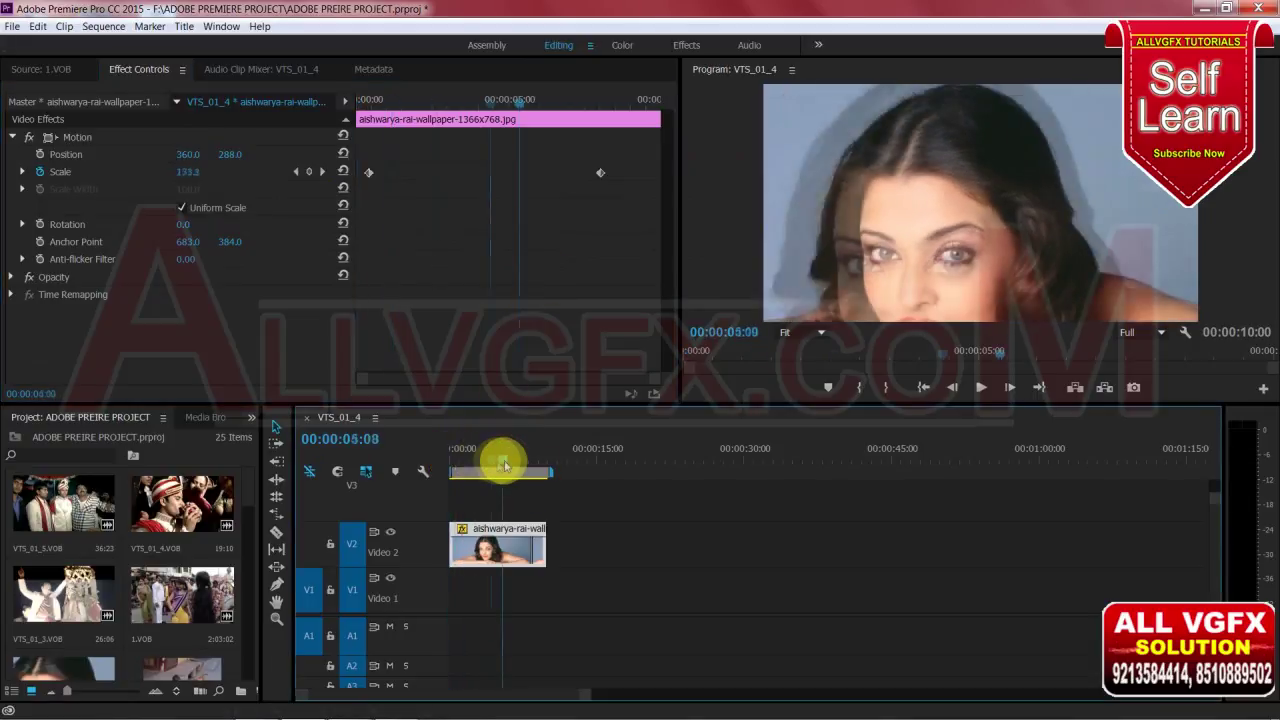